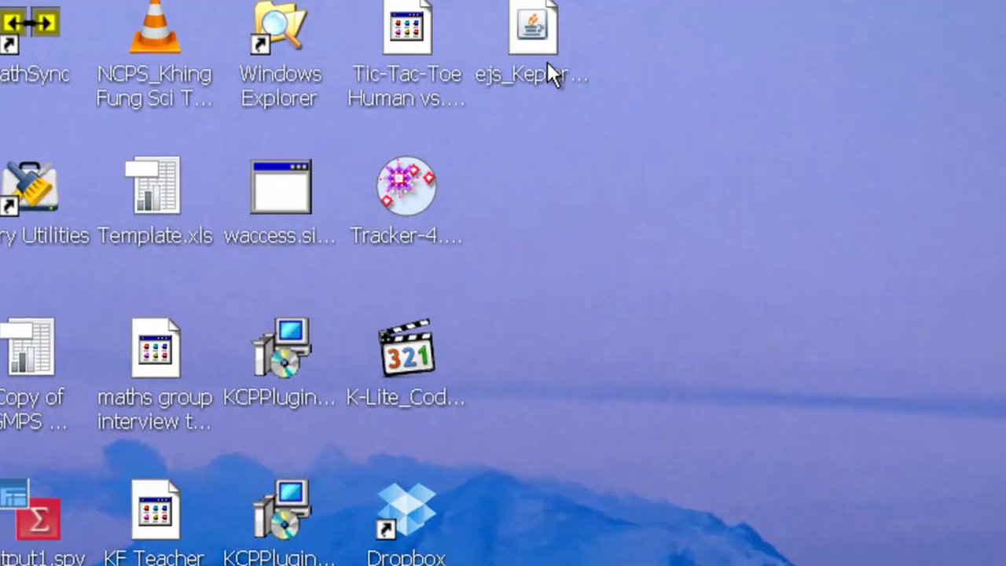
Open ejs_Kepler full-screen, zoom in on the Sun, and show the Sun–Earth and Sun–planet lines
double_click(547, 61)
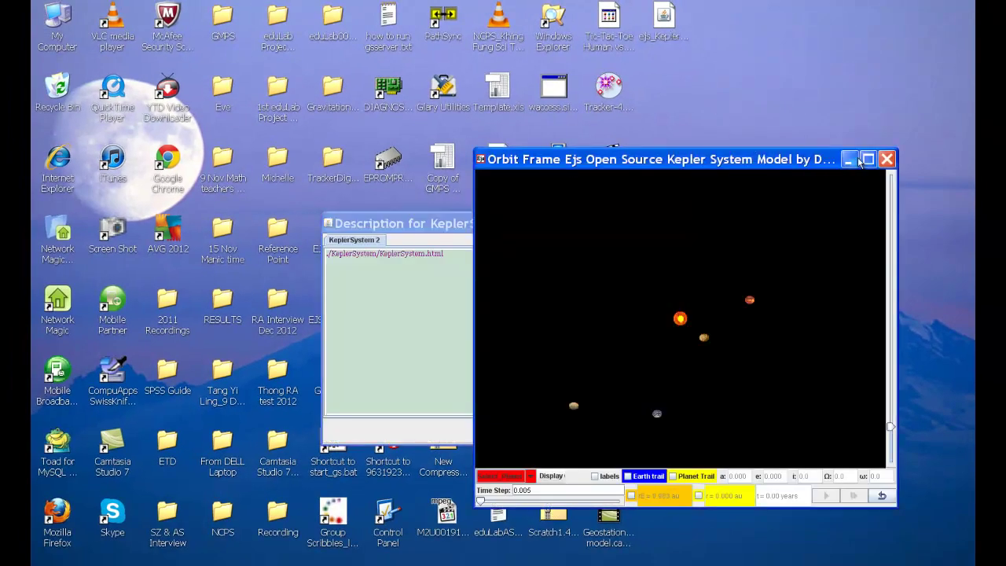
left_click(865, 160)
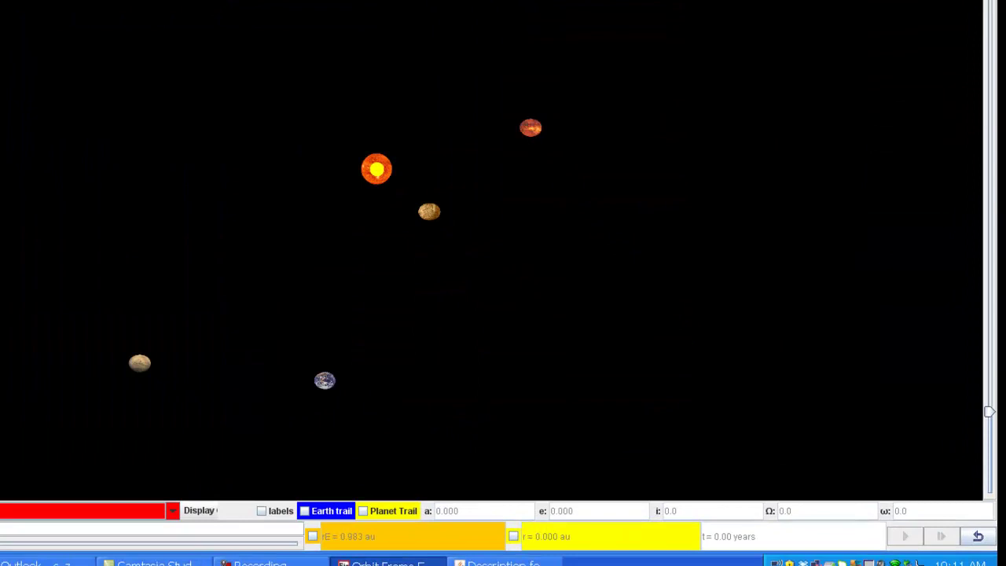
mouse_move(1000, 413)
left_mouse_down()
mouse_move(999, 464)
mouse_move(994, 373)
left_mouse_up()
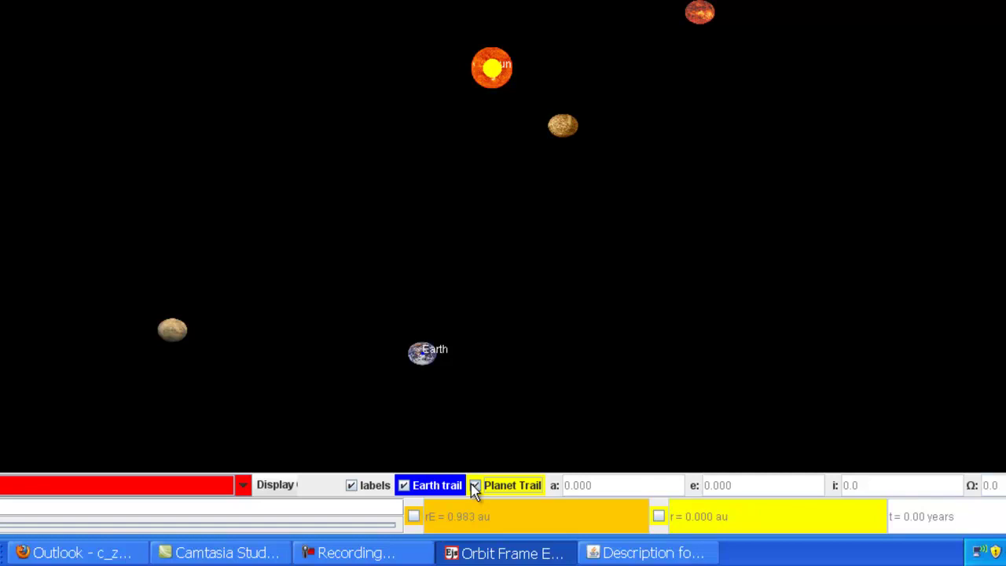
left_click(414, 517)
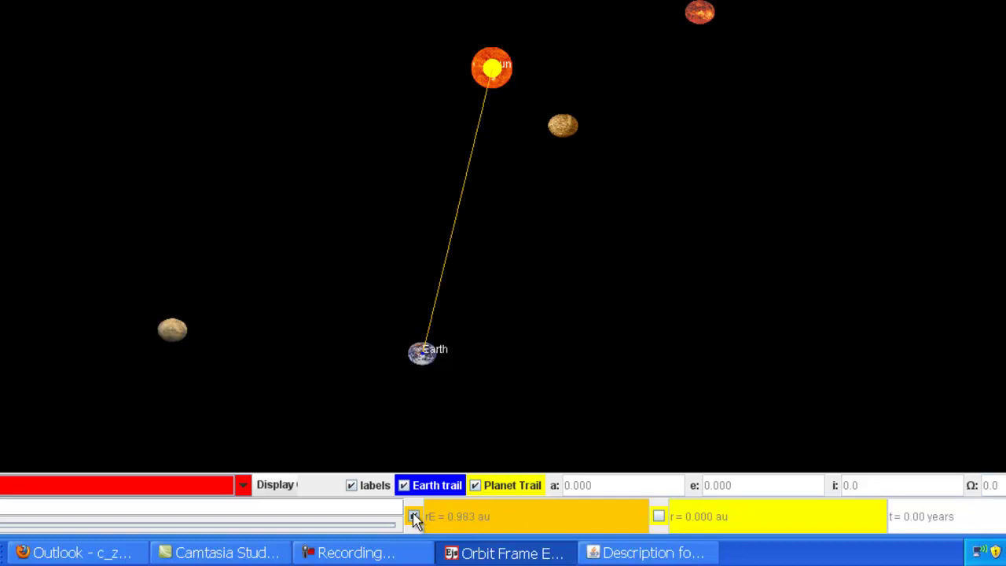
left_click(660, 519)
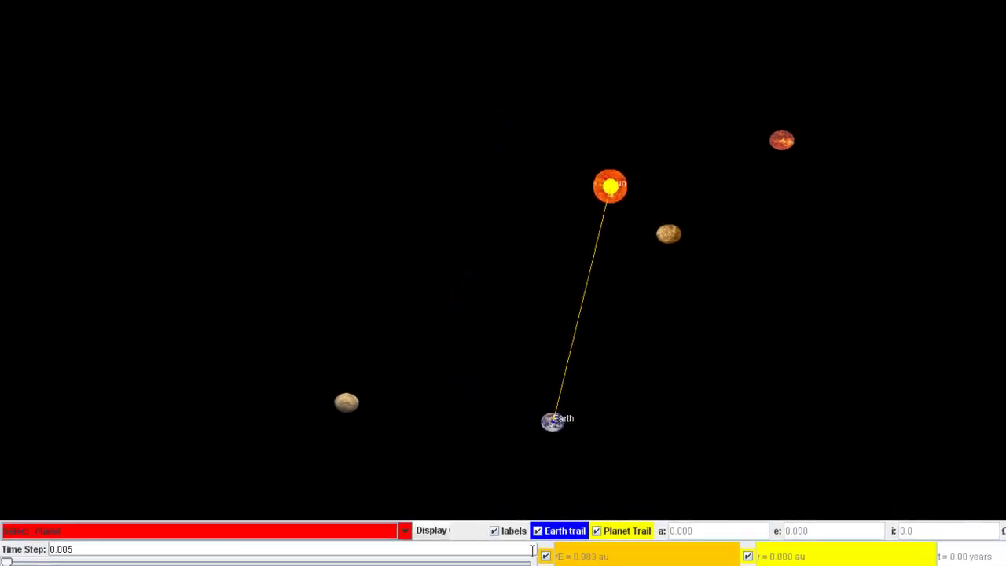
Select Mercury as the studied planet and start the orbits, pausing and stepping once
left_click(418, 531)
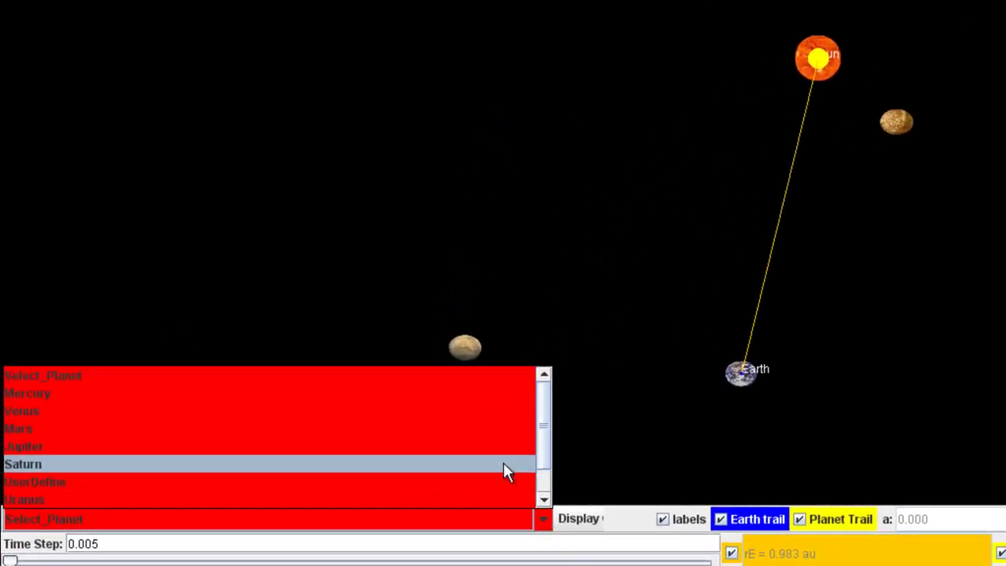
left_click(453, 394)
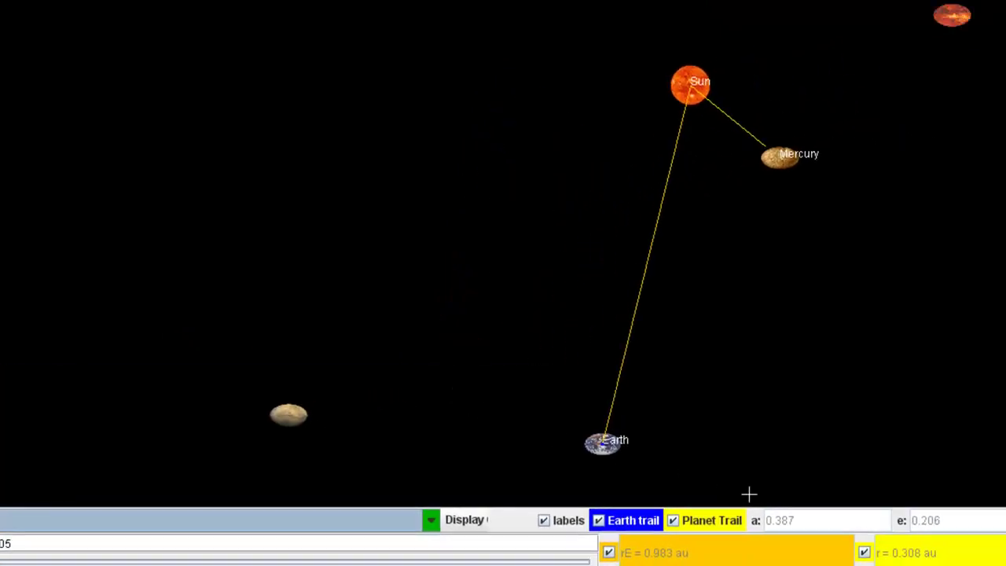
left_click(906, 550)
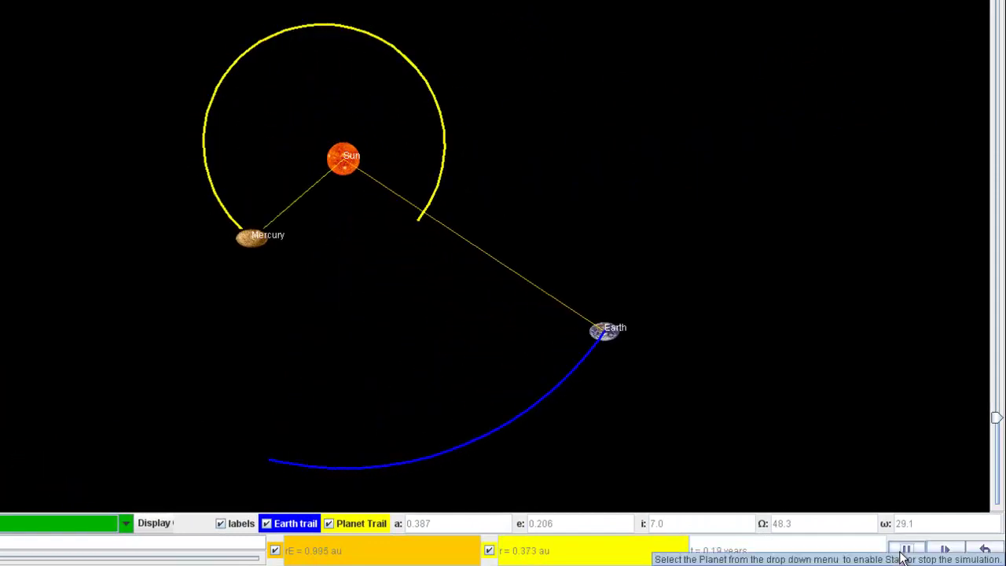
left_click(905, 551)
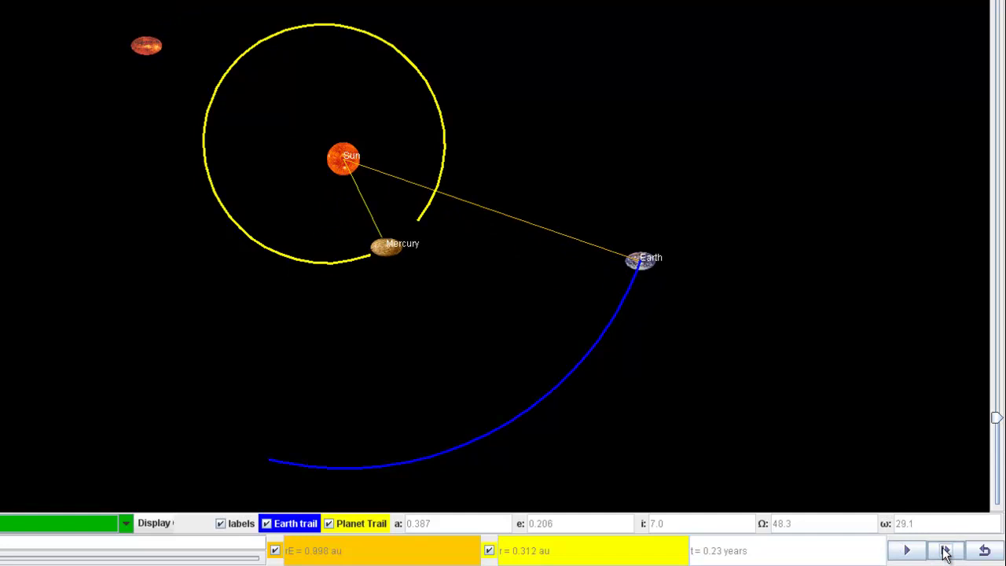
left_click(946, 553)
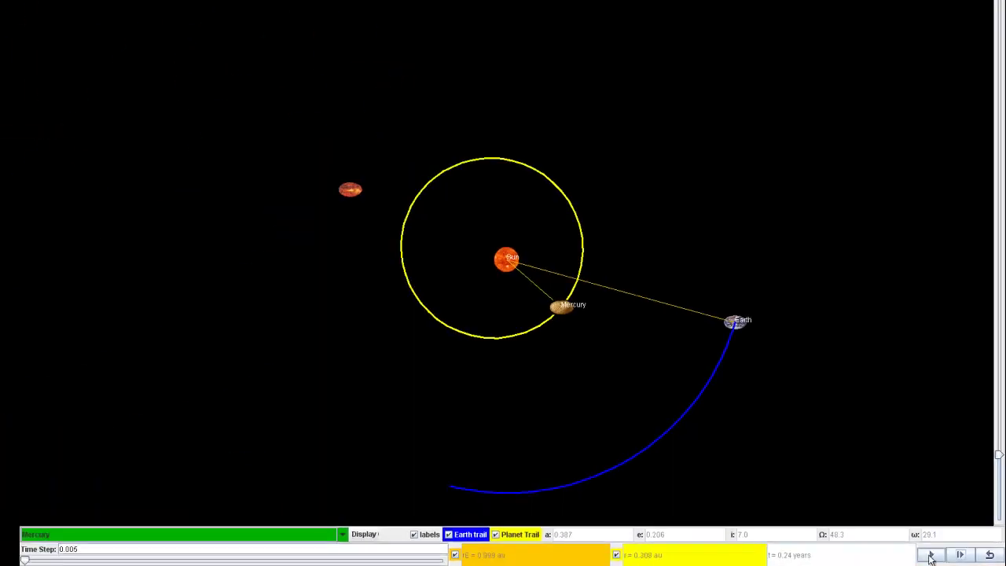
Resume, then step forward until Earth completes its orbit at t = 1.00 years
left_click(930, 557)
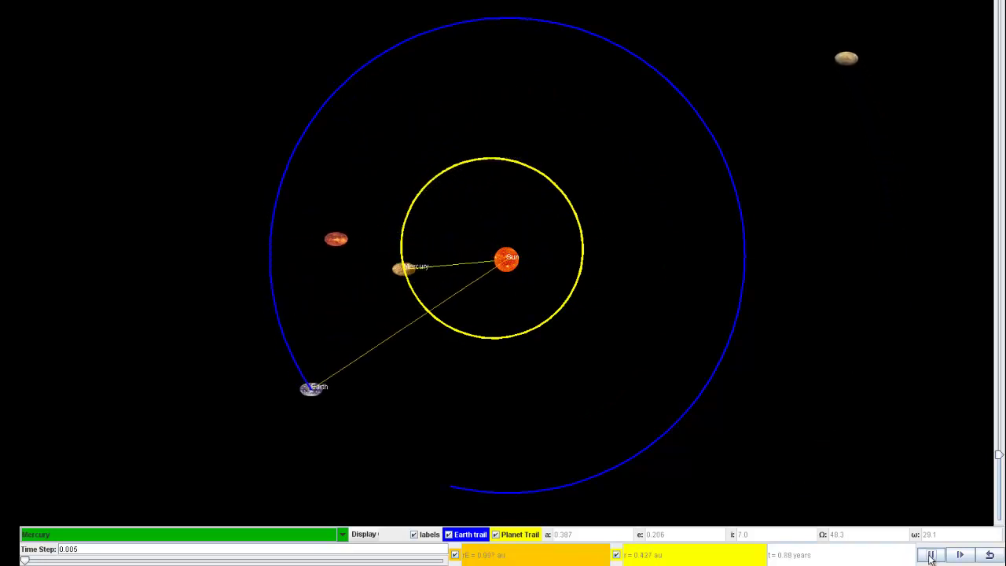
left_click(931, 555)
left_click(969, 555)
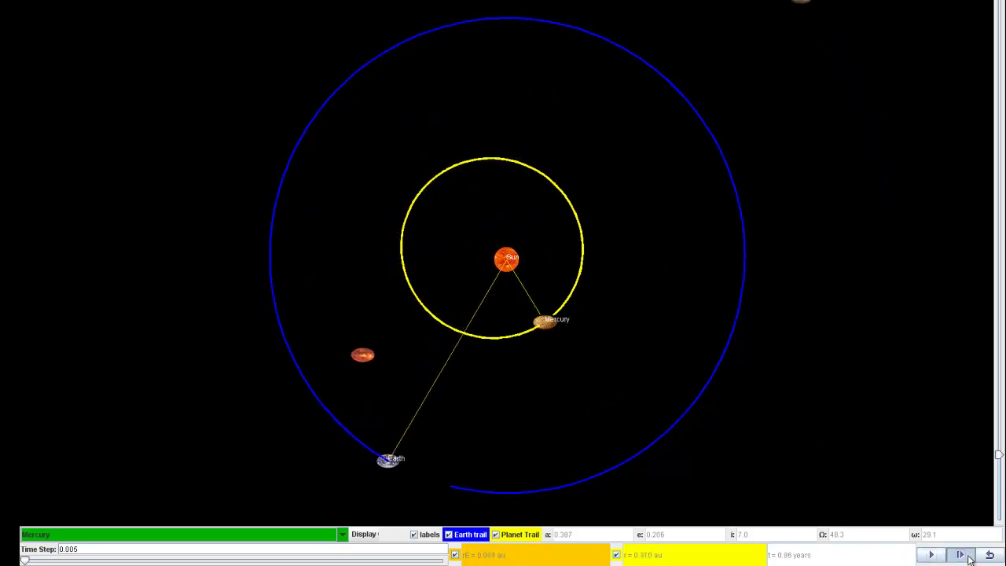
left_click(969, 555)
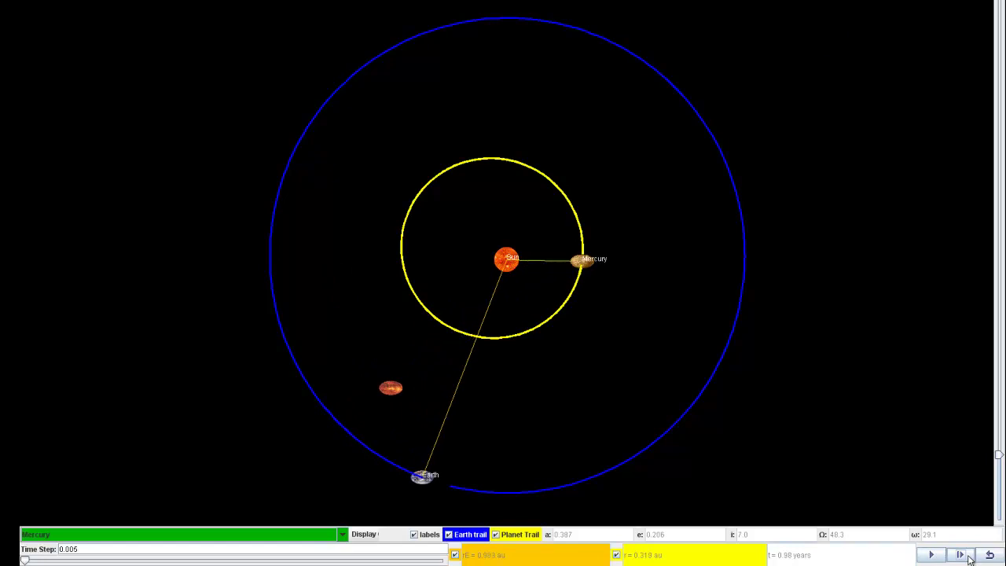
left_click(961, 555)
left_click(961, 555)
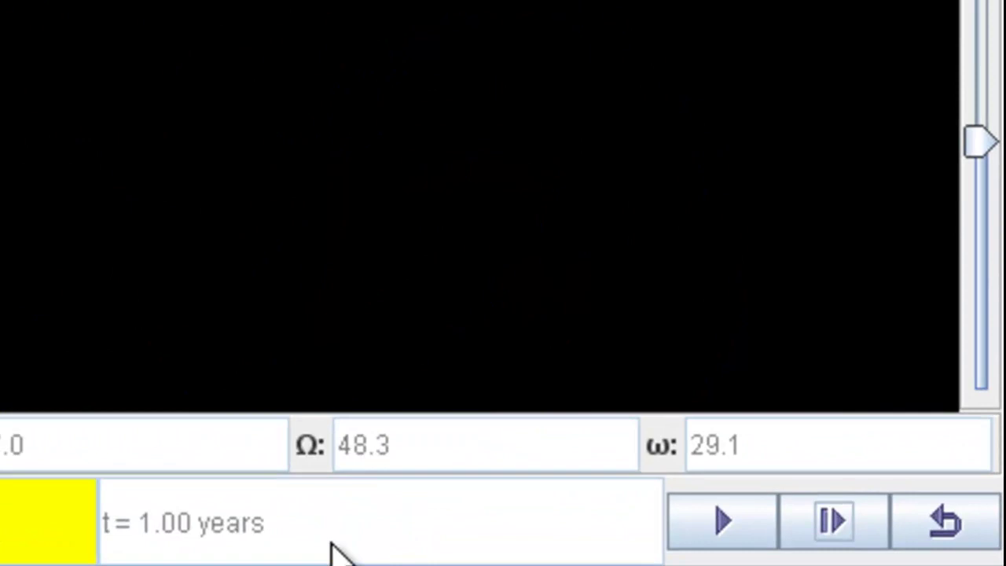
Reset the time to zero, select Mars as the studied planet, and start the orbits
left_click(937, 528)
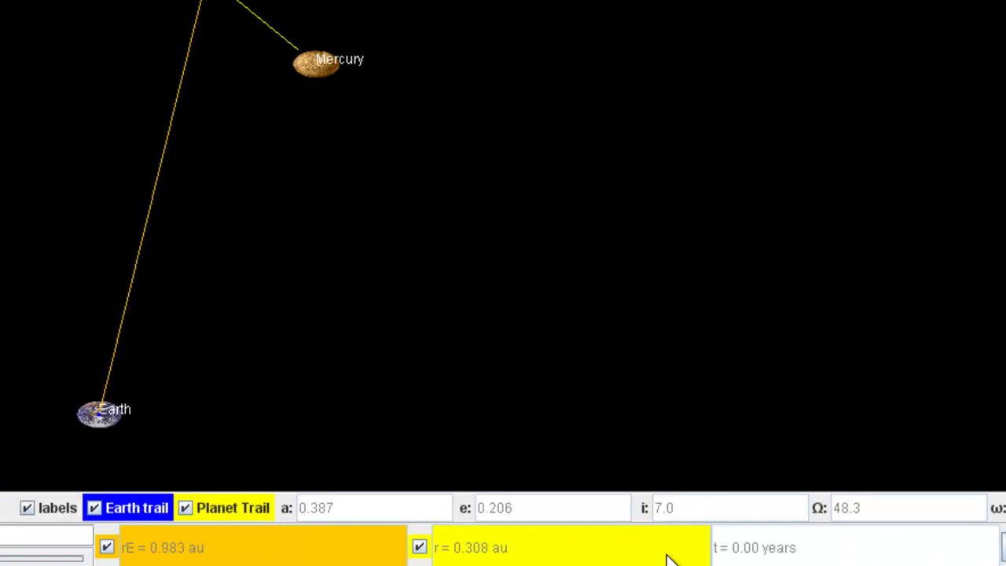
left_click(409, 533)
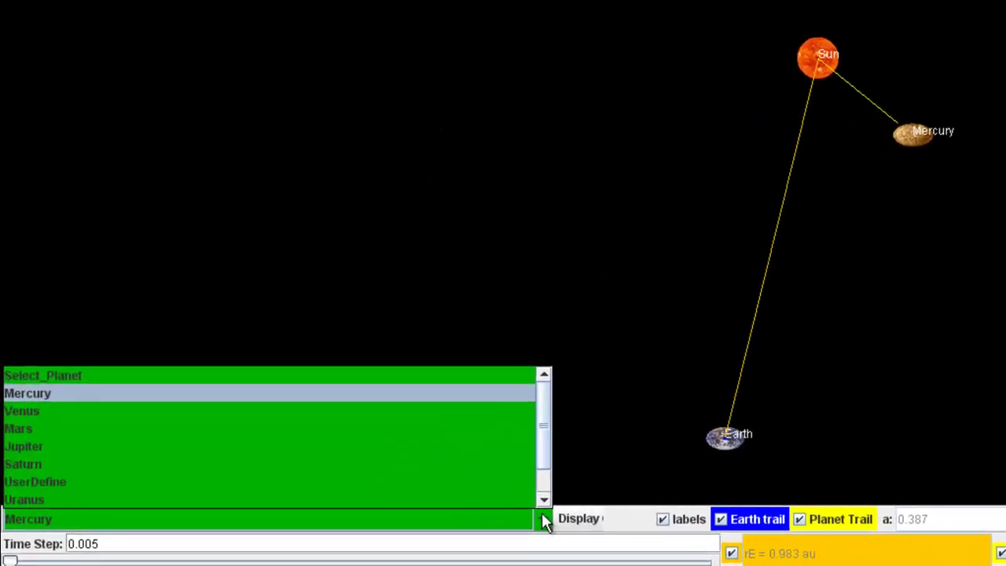
left_click(51, 434)
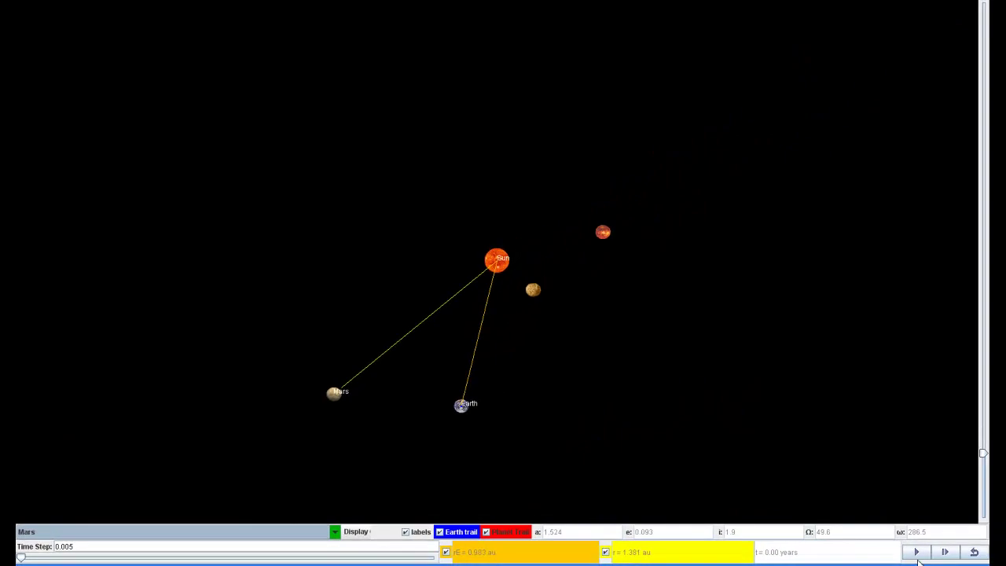
left_click(917, 554)
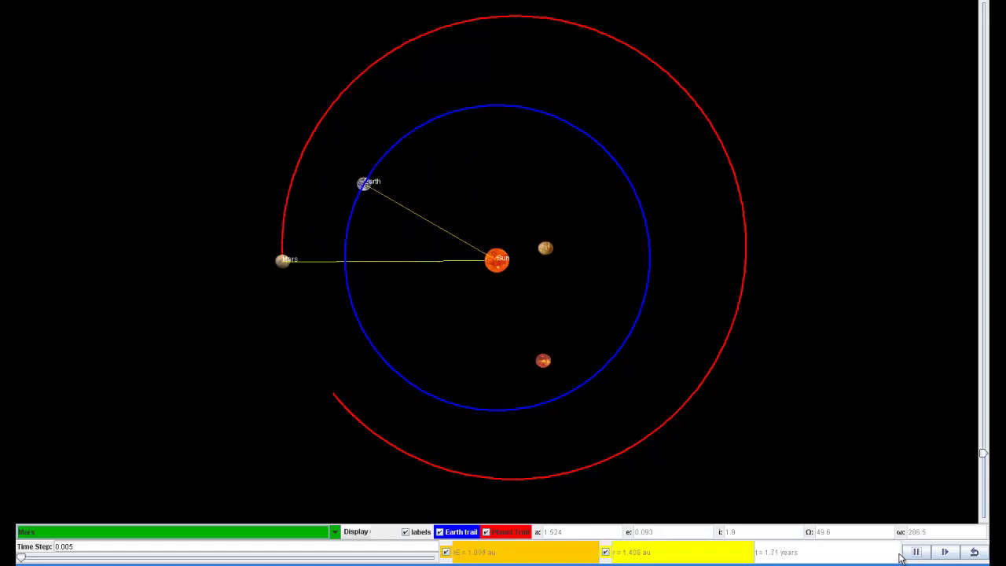
Step Mars until its orbit closes at about 1.87 years, then reset the time
left_click(916, 552)
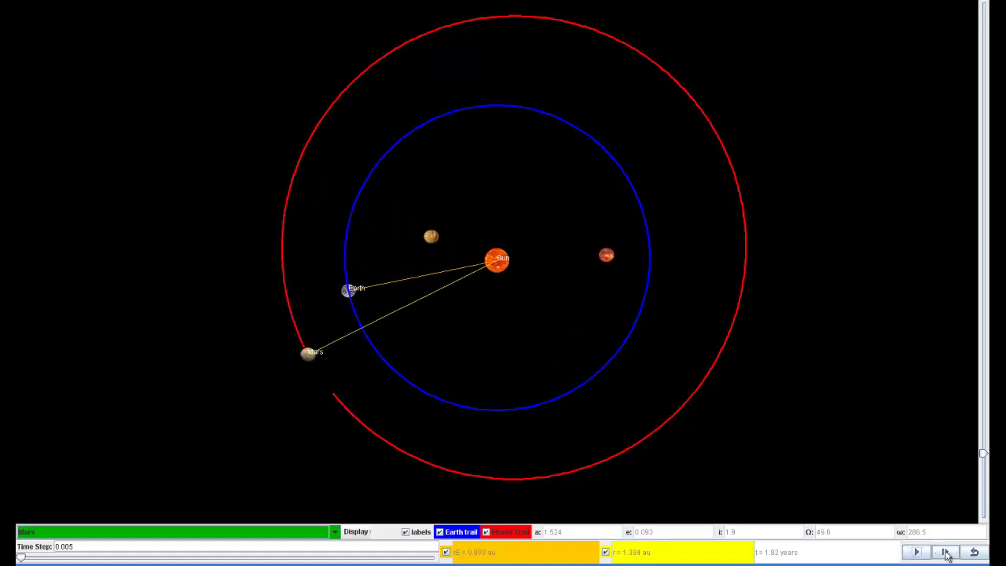
left_click(946, 553)
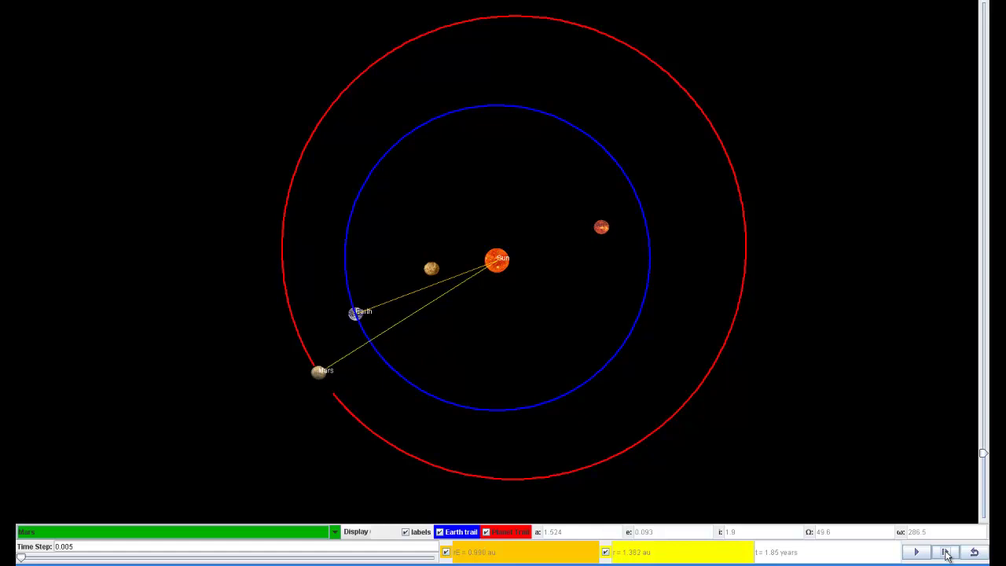
left_click(946, 553)
left_click(945, 553)
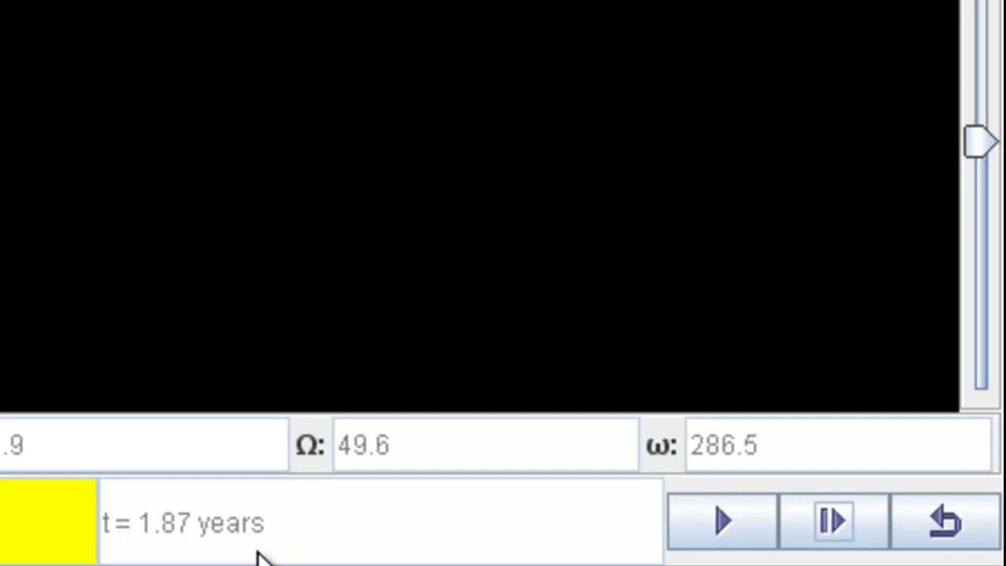
left_click(944, 520)
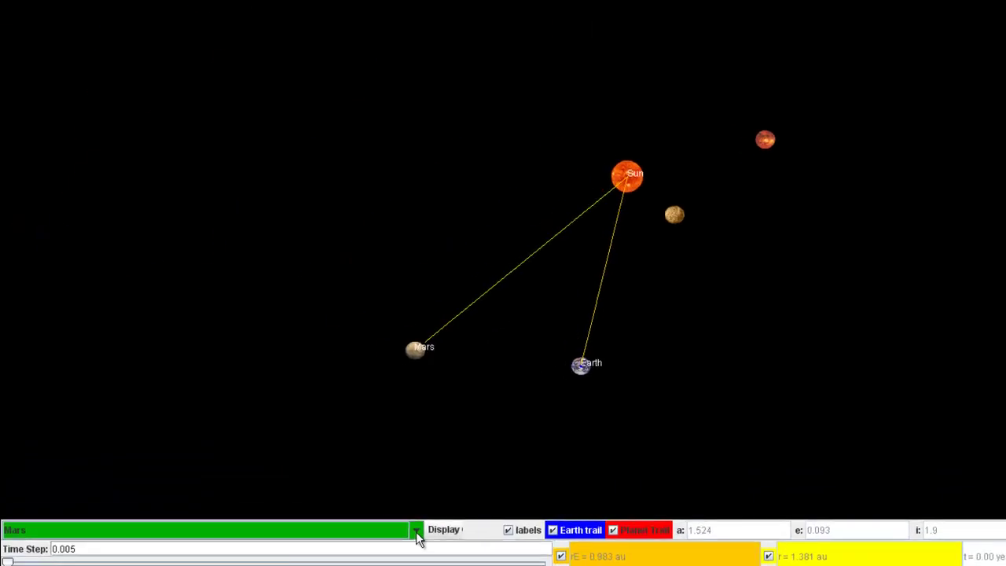
Select Saturn and step its orbit until the red trail closes after roughly 28–29 years
left_click(533, 521)
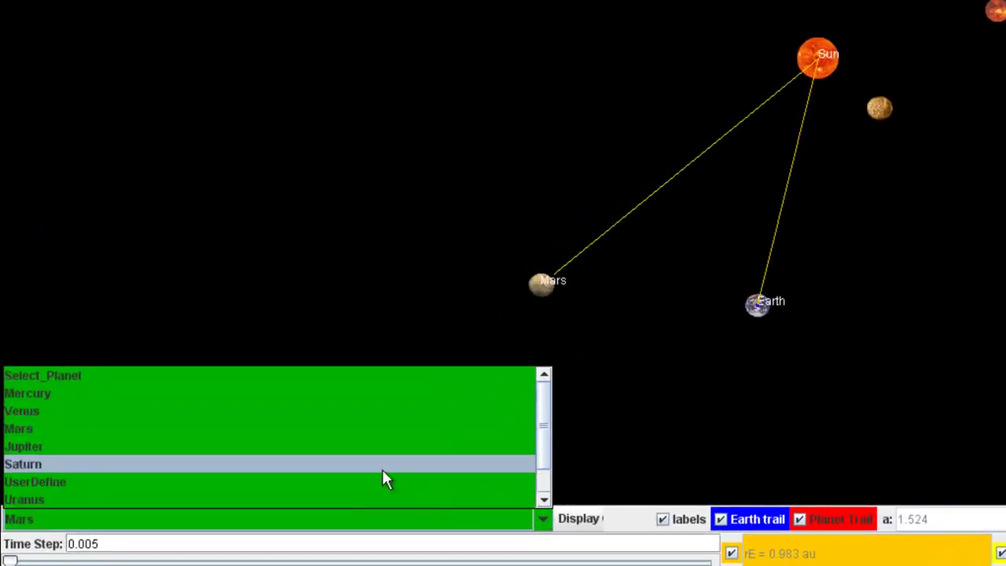
left_click(382, 467)
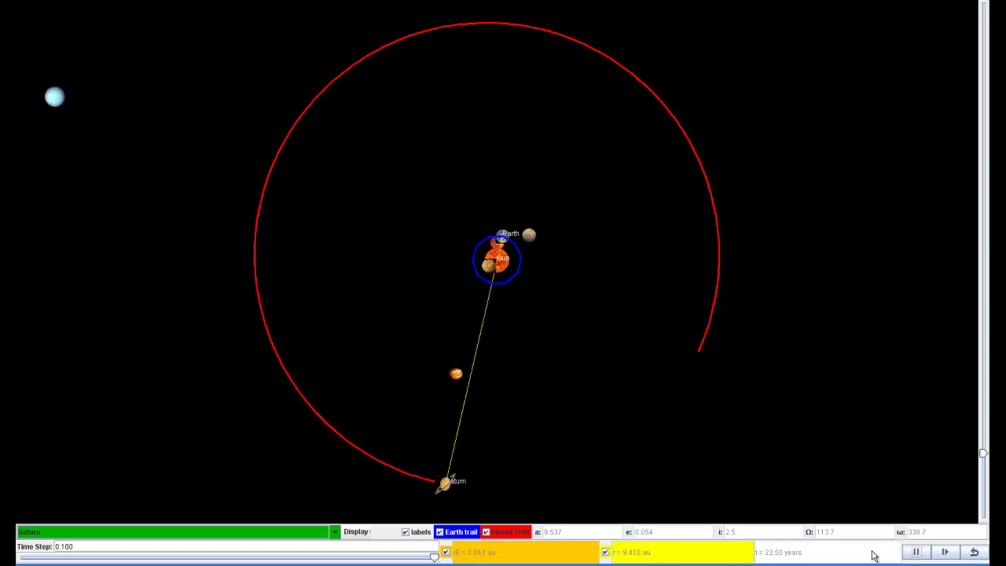
left_click(918, 553)
left_click(942, 554)
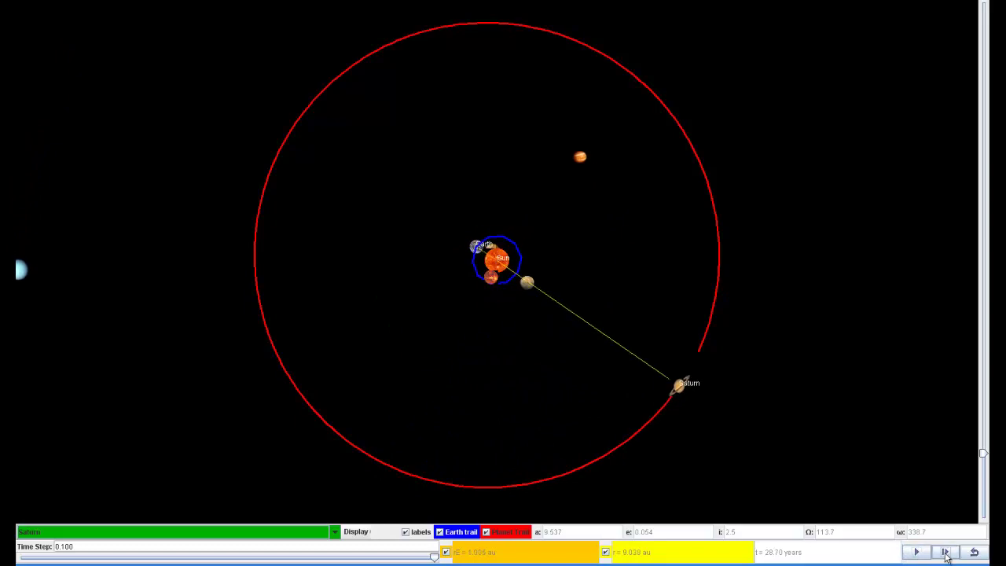
left_click(945, 555)
left_click(946, 555)
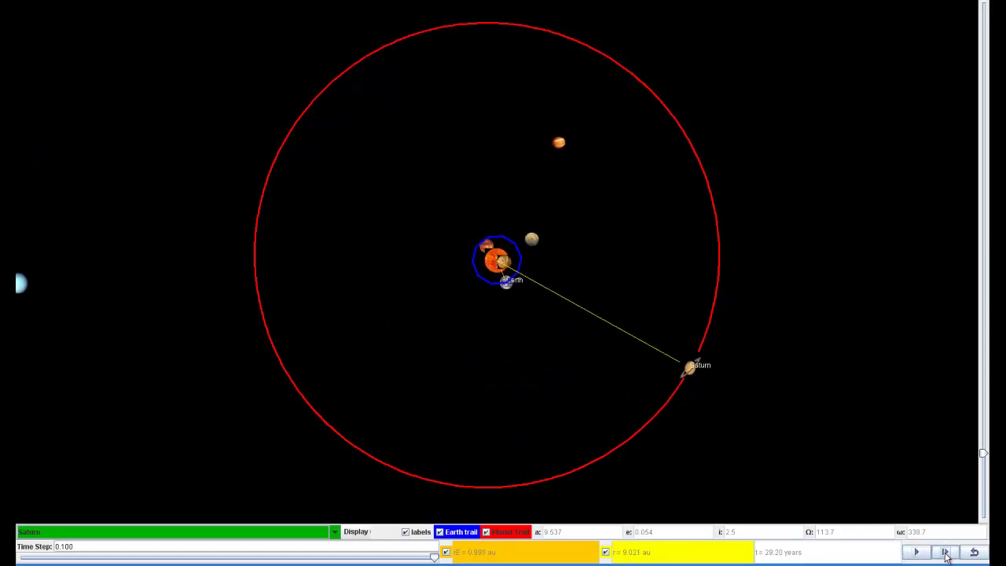
left_click(945, 556)
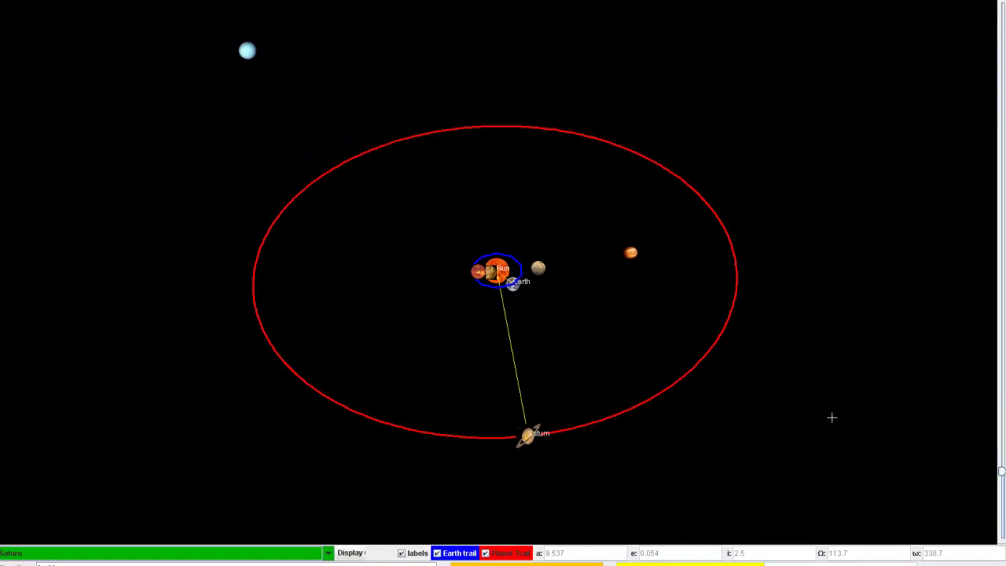